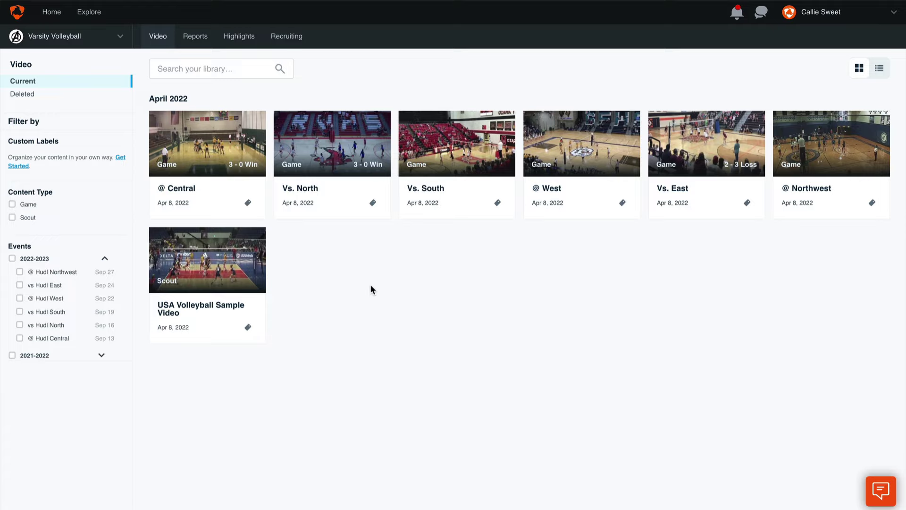
Step: From the @ Central game, save a 7-second clip at 35:29 trimmed to start at 35:25
{"action": "mouse_move", "coordinate": [229, 170]}
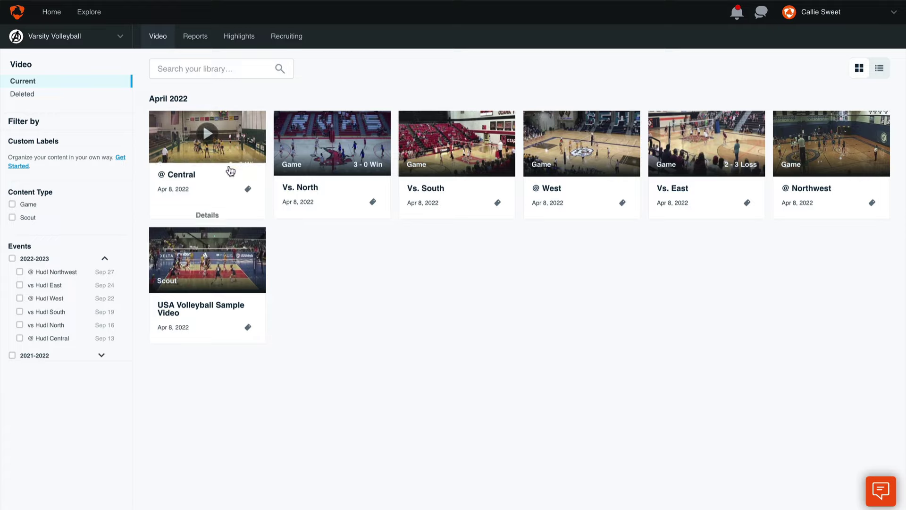
{"action": "left_click", "coordinate": [234, 139]}
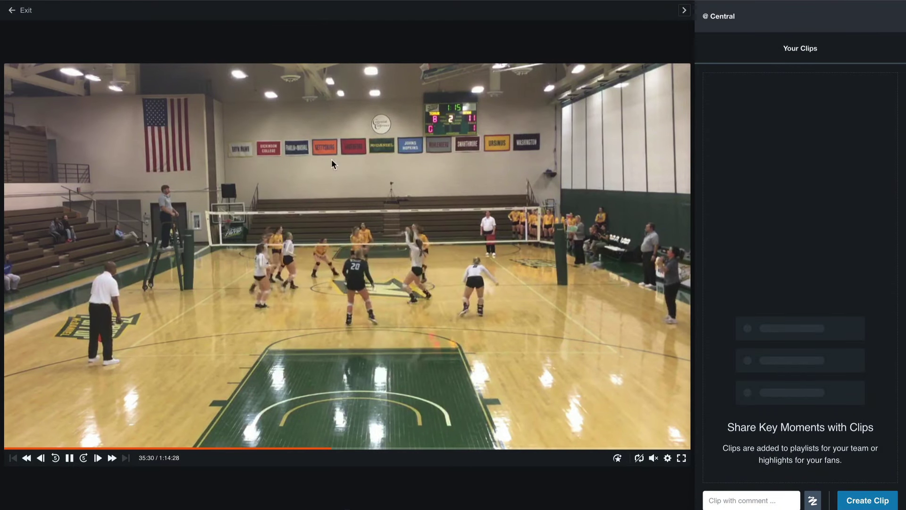
{"action": "left_click", "coordinate": [866, 501]}
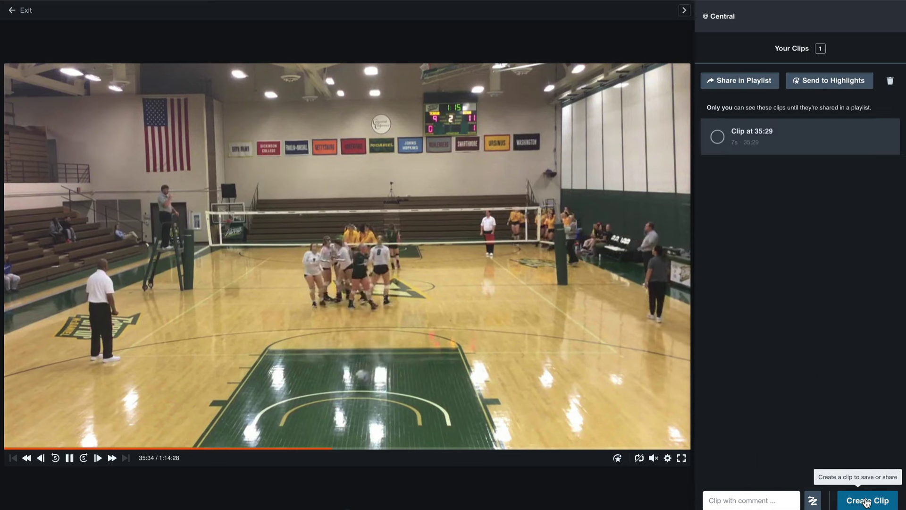
{"action": "left_click", "coordinate": [772, 136]}
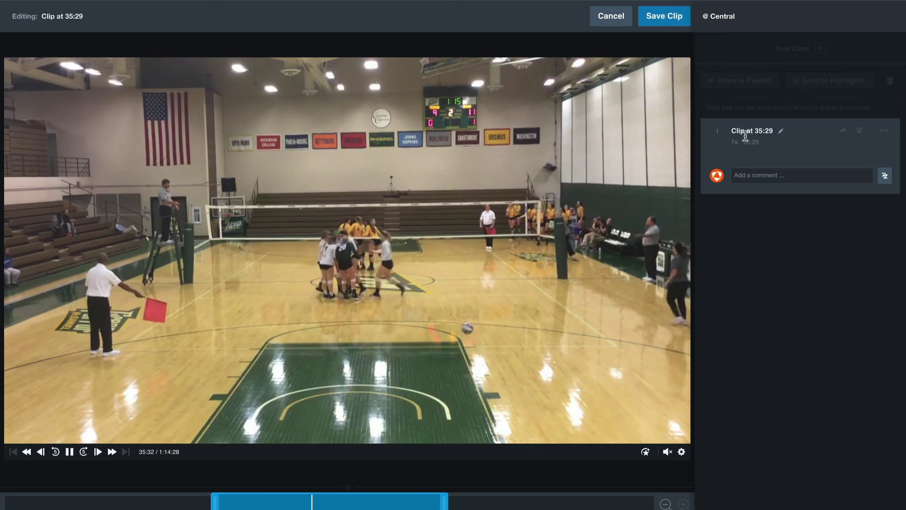
{"action": "left_click_drag", "start_coordinate": [303, 506], "coordinate": [194, 505]}
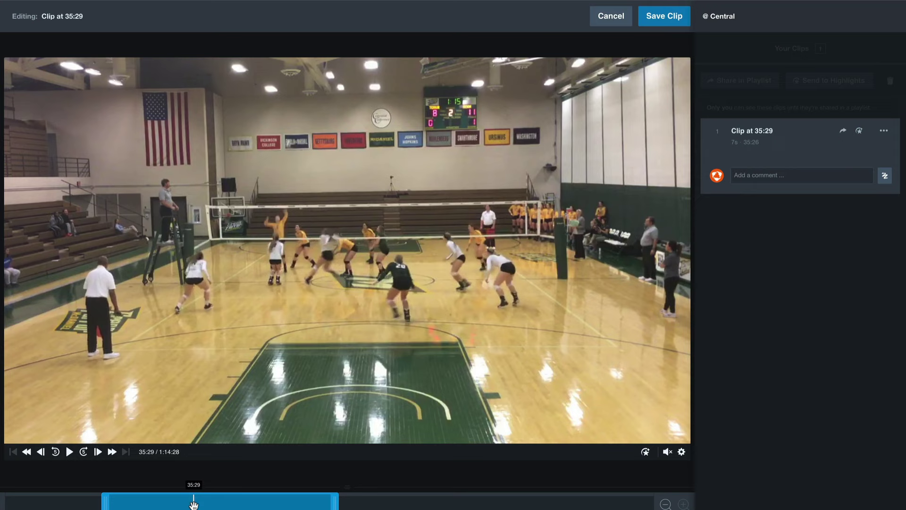
{"action": "left_click_drag", "start_coordinate": [253, 503], "coordinate": [236, 501]}
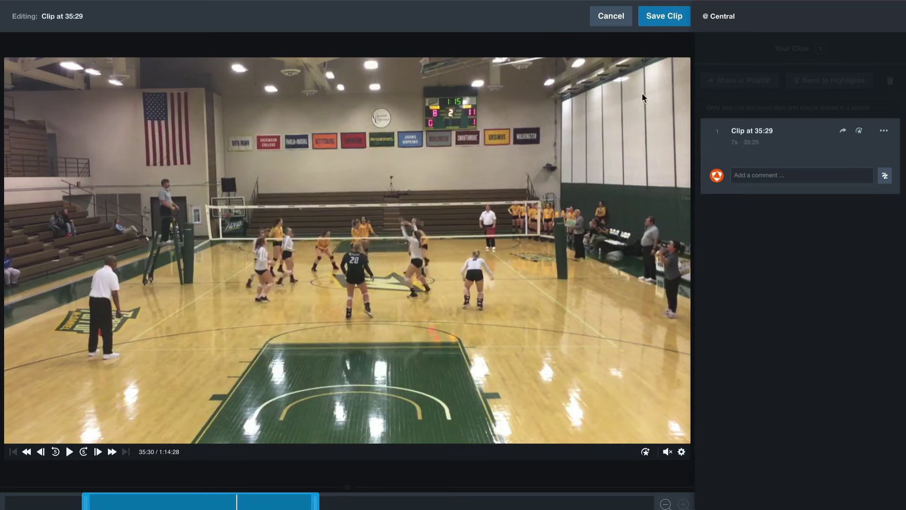
{"action": "left_click", "coordinate": [679, 19]}
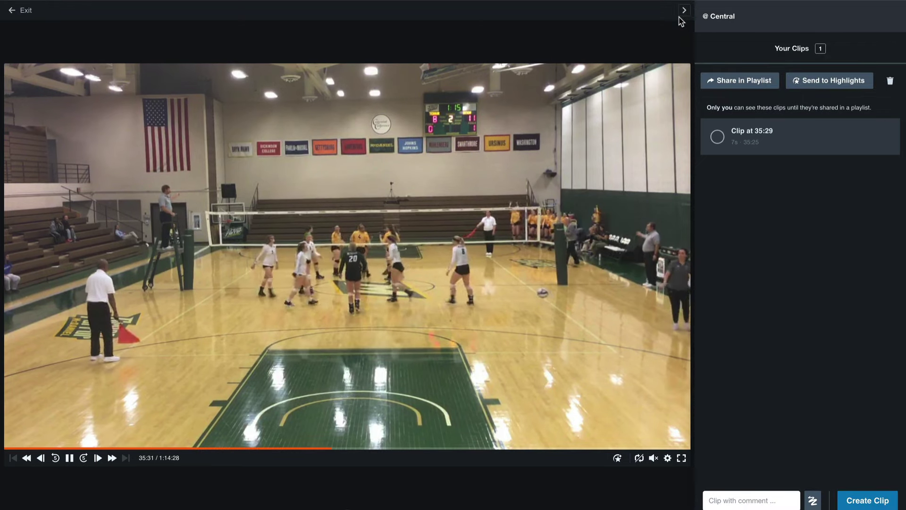
Step: Send the 35:29 clip to highlights
{"action": "left_click", "coordinate": [717, 137]}
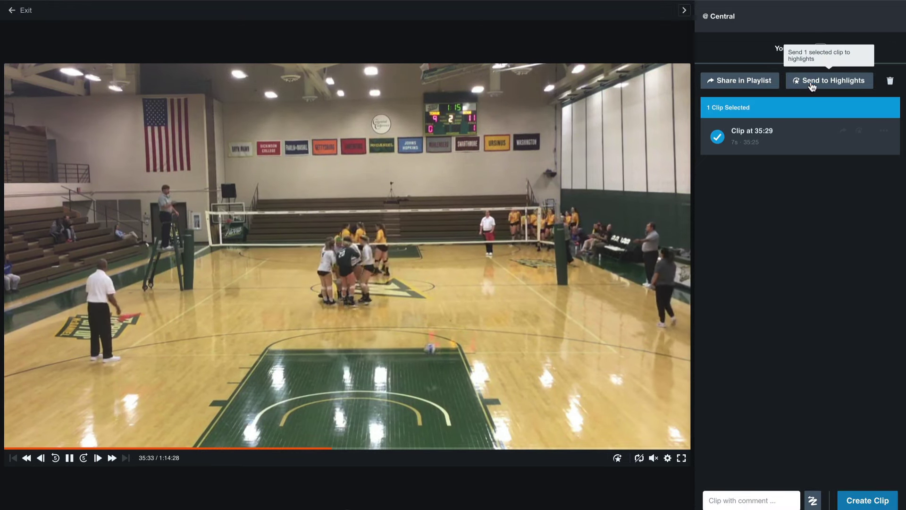
{"action": "left_click", "coordinate": [860, 83]}
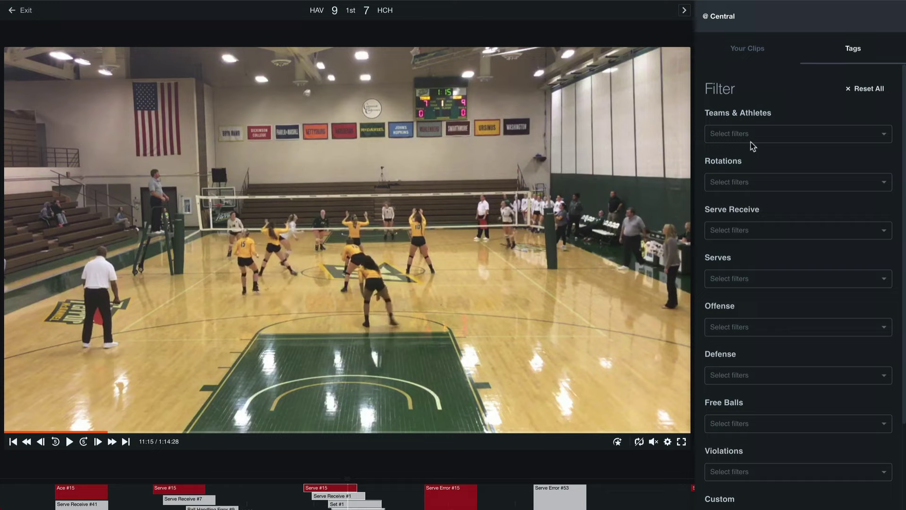
Step: Filter tags to athlete #1, add the three plays to Your Clips, and send them to highlights
{"action": "left_click", "coordinate": [779, 138]}
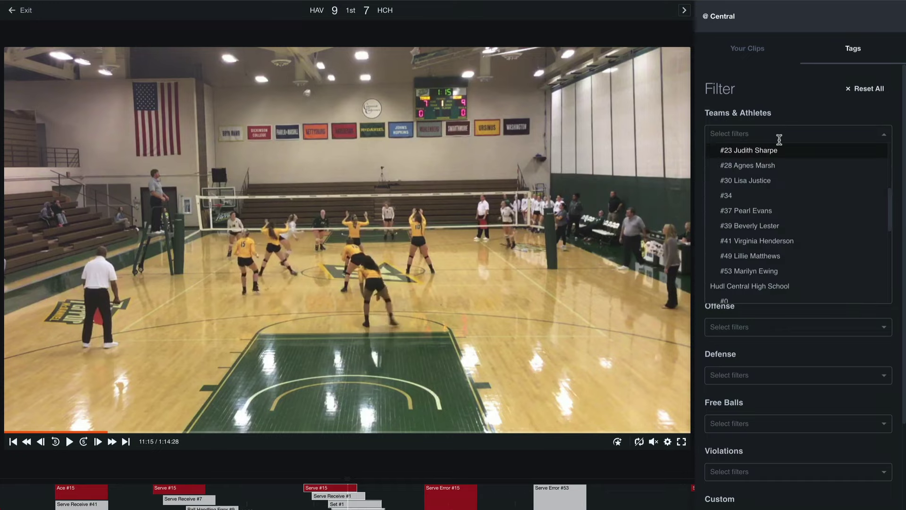
{"action": "scroll", "coordinate": [796, 175], "scroll_direction": "up", "scroll_amount": 1}
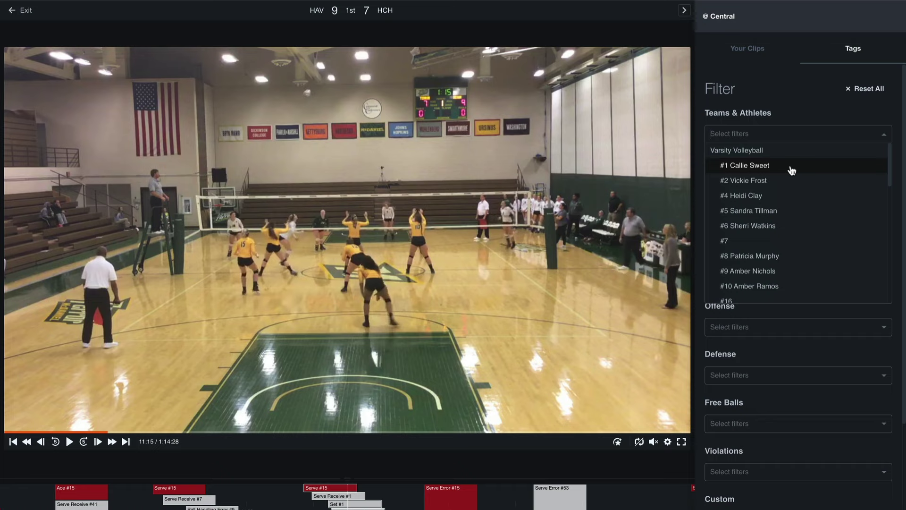
{"action": "left_click", "coordinate": [791, 167]}
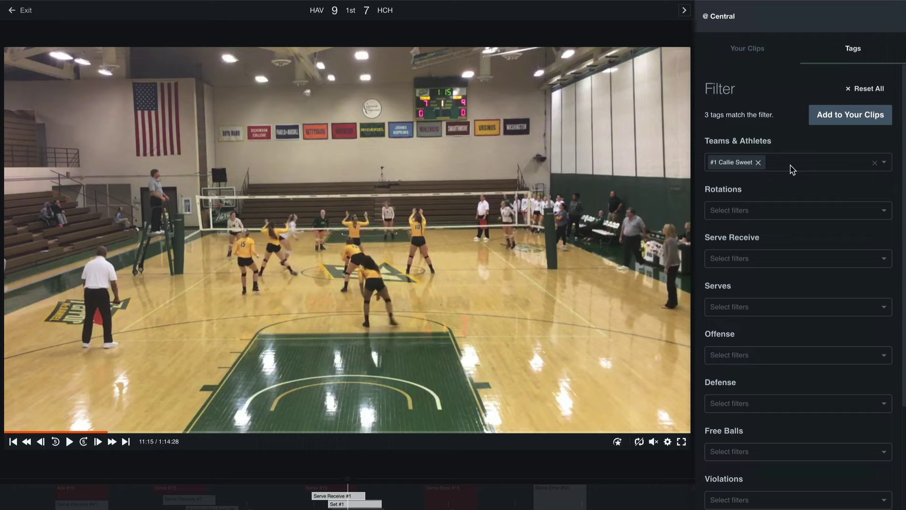
{"action": "left_click", "coordinate": [866, 120]}
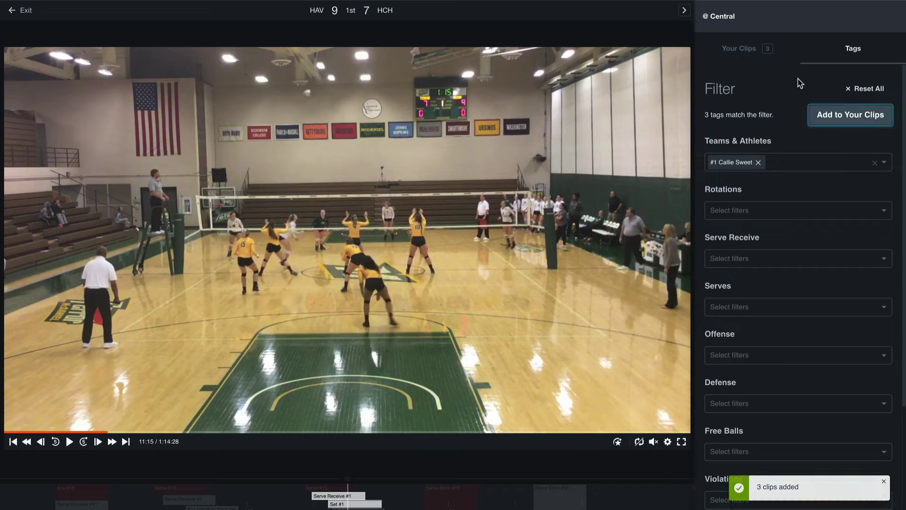
{"action": "left_click", "coordinate": [749, 52]}
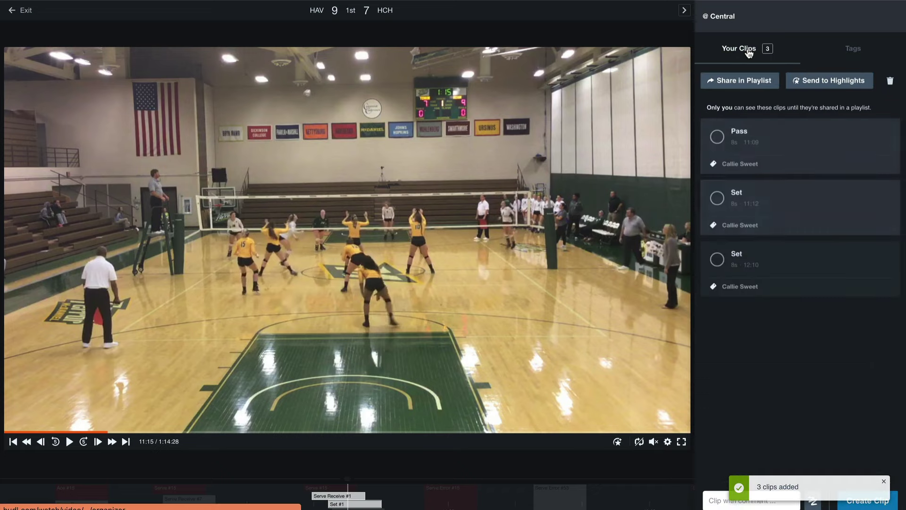
{"action": "left_click", "coordinate": [832, 81]}
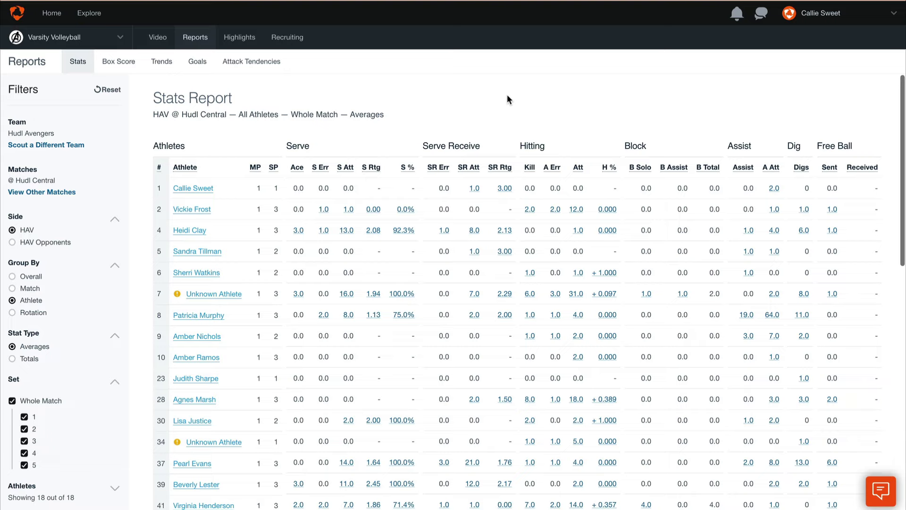
Step: Send athlete #1's serve-receive Passes clip from the Stats Report to highlights
{"action": "left_click", "coordinate": [474, 191]}
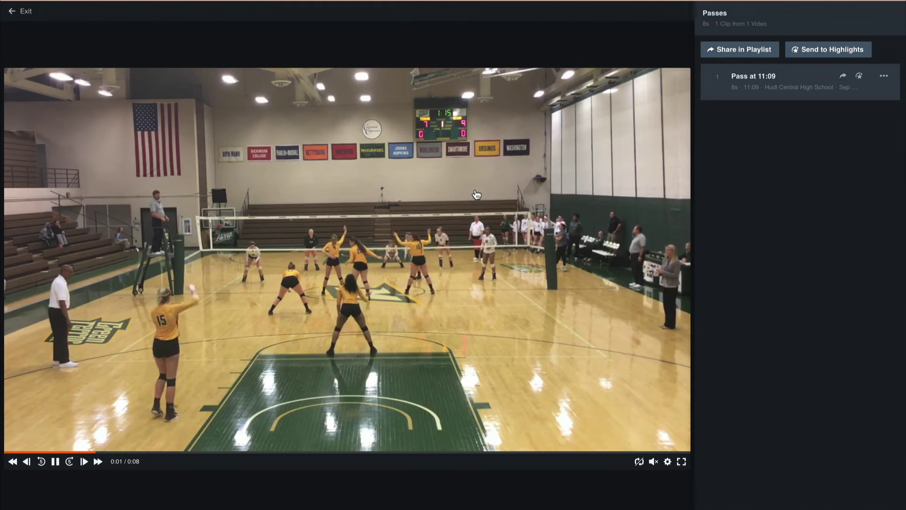
{"action": "left_click", "coordinate": [822, 55]}
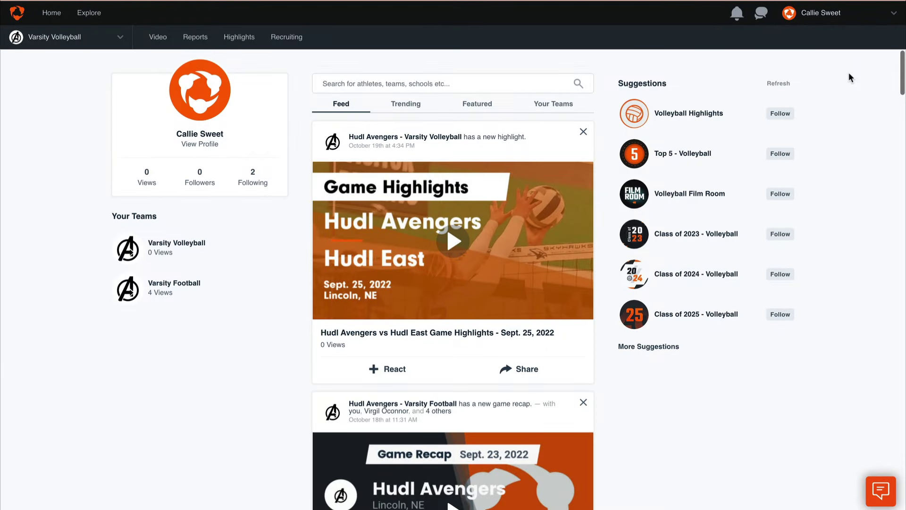
Step: From Your Highlights in the account menu, create a new Untitled Highlight reel
{"action": "left_click", "coordinate": [853, 15]}
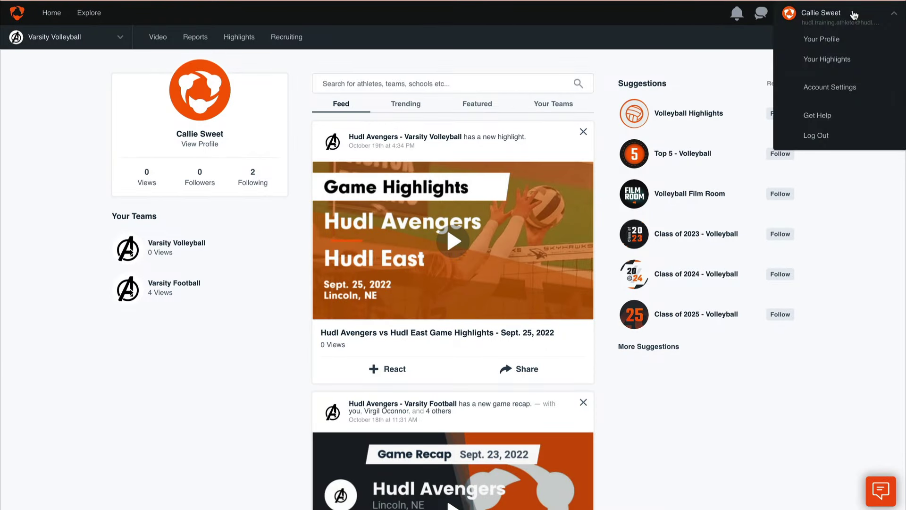
{"action": "left_click", "coordinate": [864, 58]}
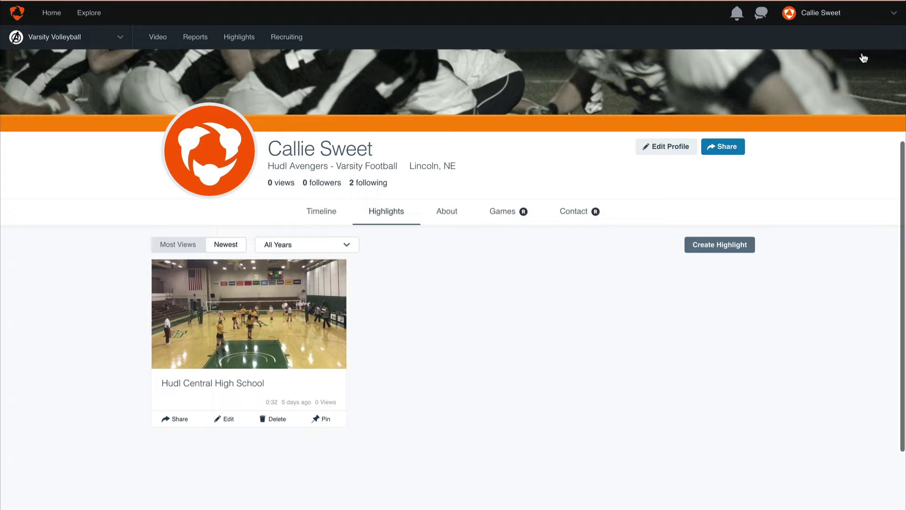
{"action": "left_click", "coordinate": [748, 247]}
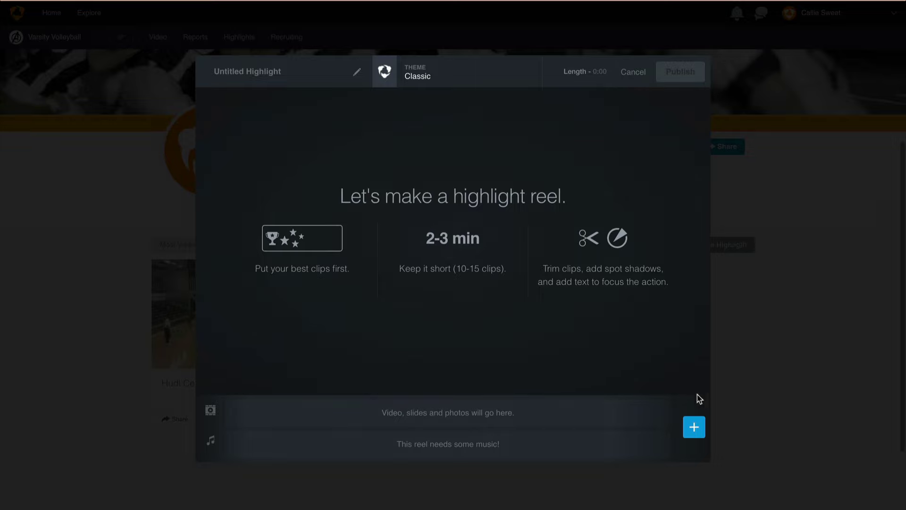
Step: Show the game videos available to add to the reel
{"action": "left_click", "coordinate": [692, 427]}
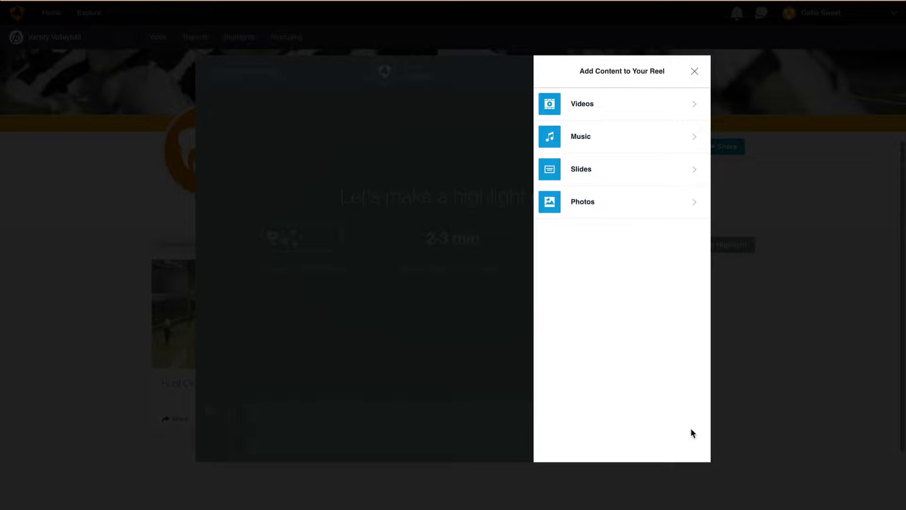
{"action": "left_click", "coordinate": [641, 112]}
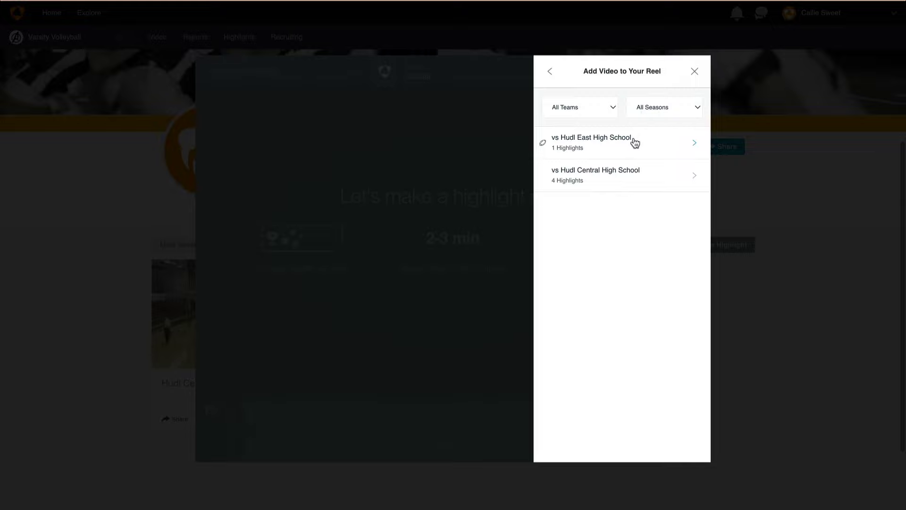
Step: Add the first 0:08 vs Hudl Central High School clip to the reel, then list music tracks
{"action": "left_click", "coordinate": [643, 173]}
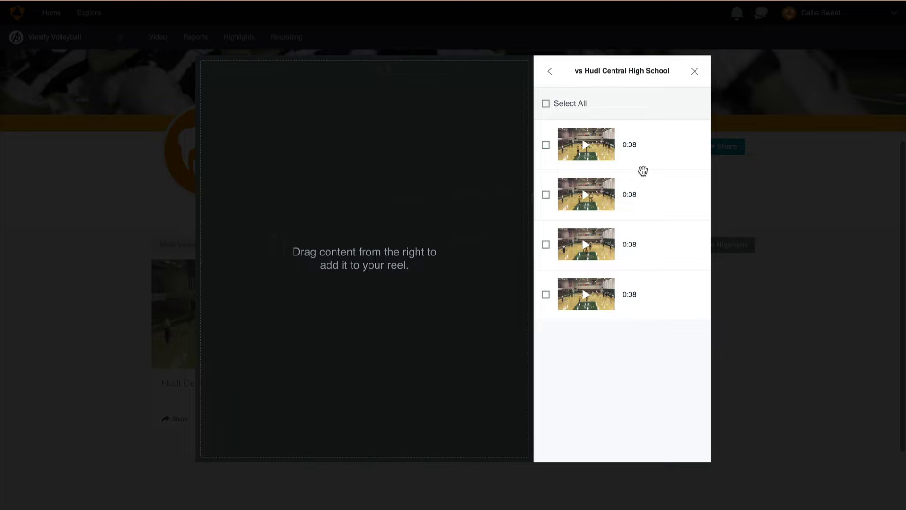
{"action": "left_click", "coordinate": [546, 145]}
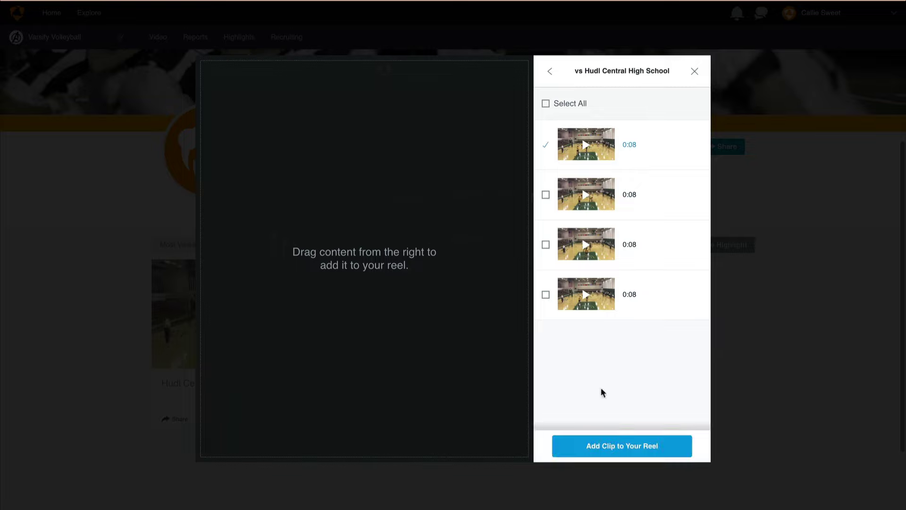
{"action": "left_click", "coordinate": [614, 452]}
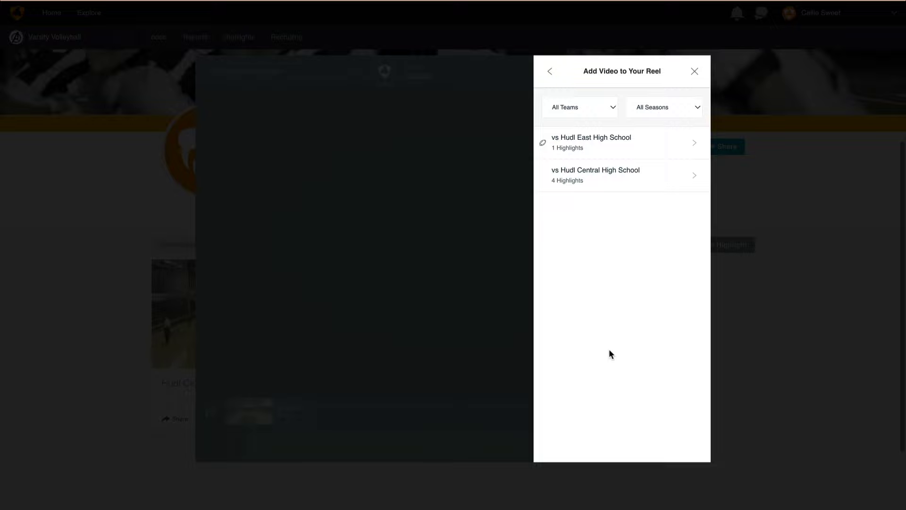
{"action": "left_click", "coordinate": [550, 71]}
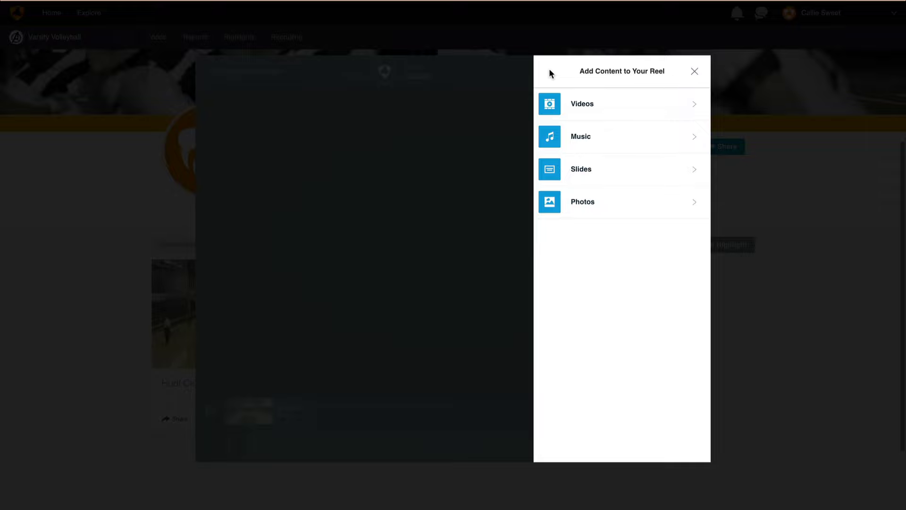
{"action": "left_click", "coordinate": [644, 134]}
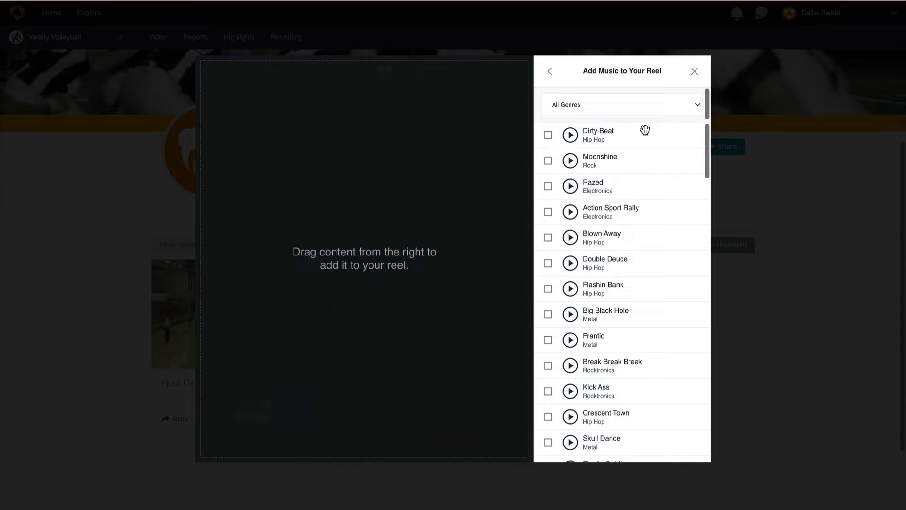
Step: Add the Dirty Beat (1:21) song to the reel
{"action": "left_click", "coordinate": [548, 135]}
{"action": "left_click", "coordinate": [634, 446]}
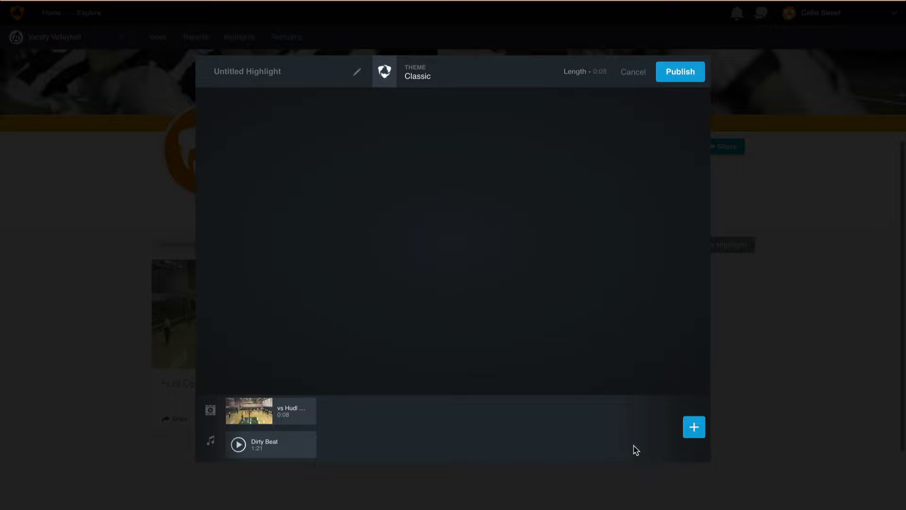
Step: Add a banner title slide with the athlete's name and 'Senior', placed before the 0:08 clip
{"action": "left_click", "coordinate": [694, 427]}
{"action": "left_click", "coordinate": [648, 179]}
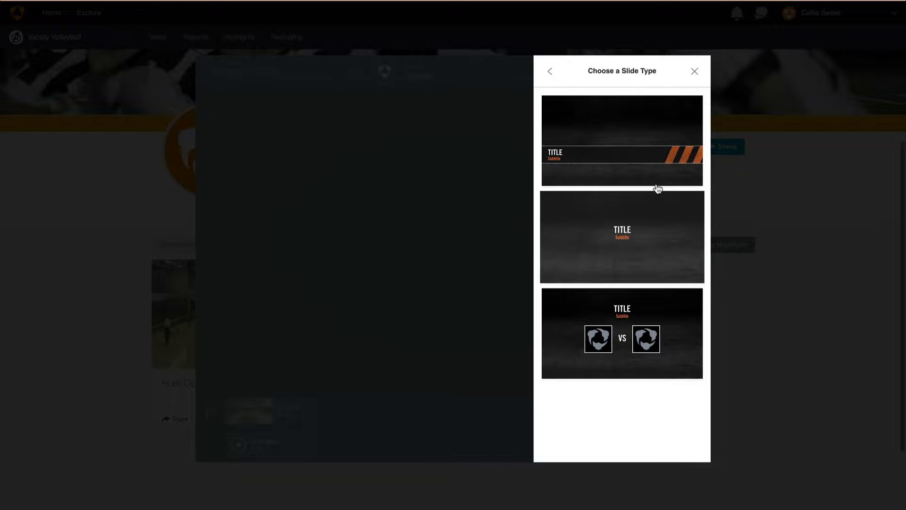
{"action": "left_click", "coordinate": [659, 181]}
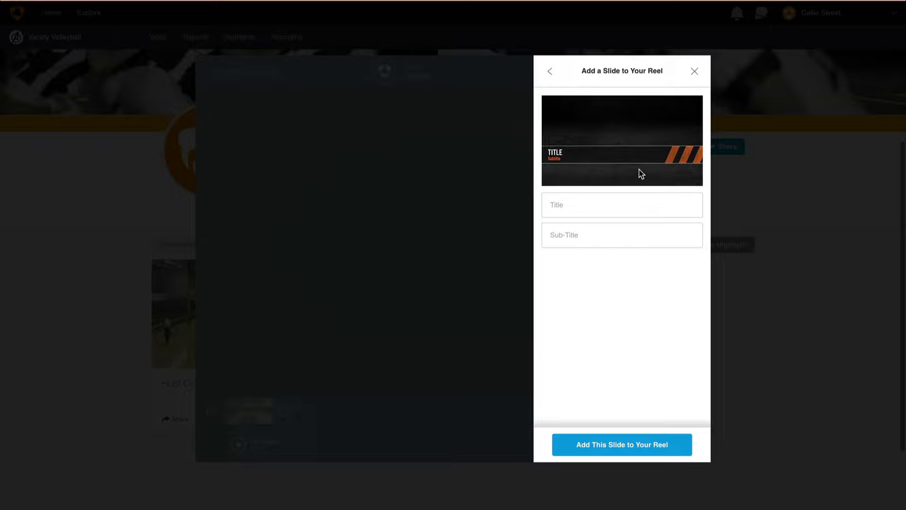
{"action": "type", "text": "Senior"}
{"action": "left_click", "coordinate": [640, 443]}
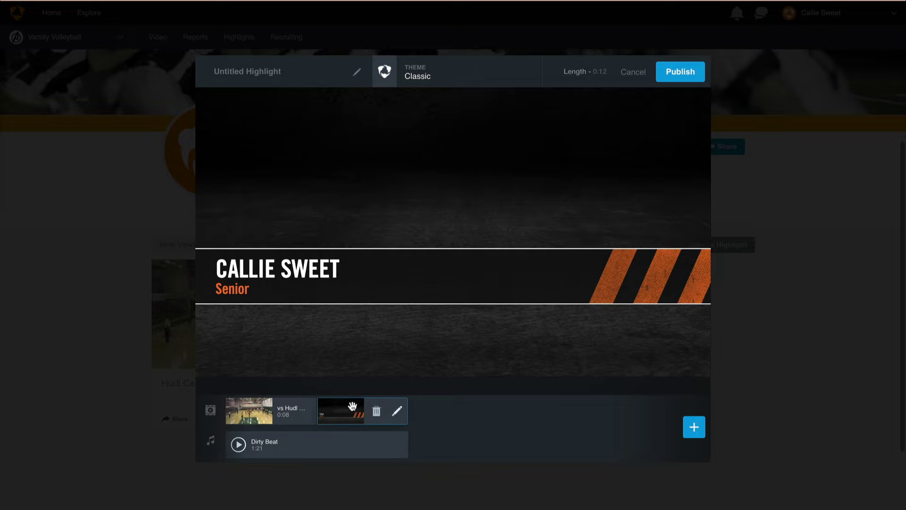
{"action": "left_click_drag", "start_coordinate": [348, 407], "coordinate": [249, 402]}
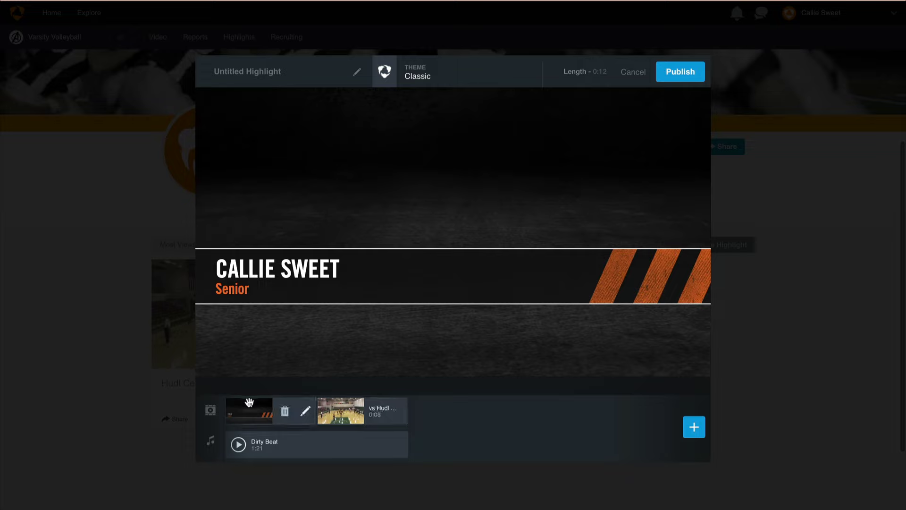
{"action": "left_click", "coordinate": [428, 75]}
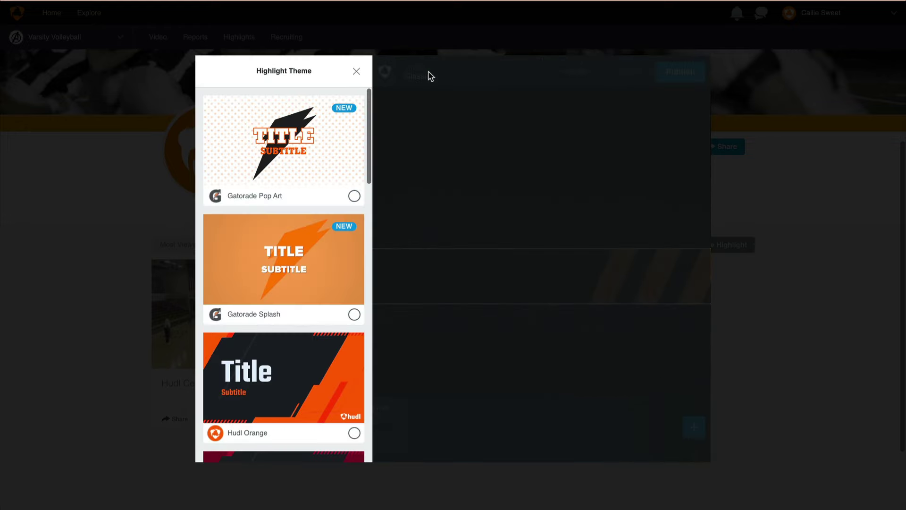
Step: Apply the Hudl Red theme to the 0:12 reel
{"action": "scroll", "coordinate": [296, 184], "scroll_direction": "down", "scroll_amount": 1}
{"action": "scroll", "coordinate": [296, 184], "scroll_direction": "down", "scroll_amount": 5}
{"action": "left_click", "coordinate": [298, 364]}
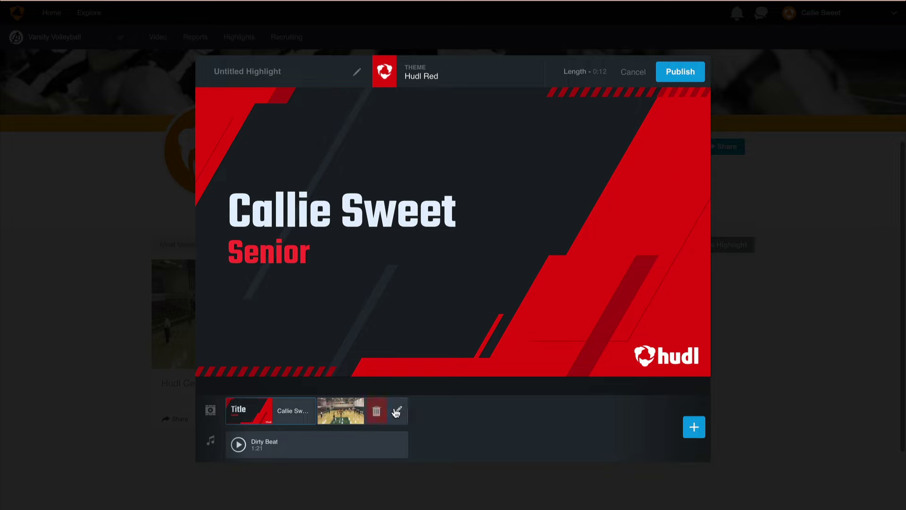
Step: Trim the game clip's start to about 0:07 and add a drawn circle effect
{"action": "left_click", "coordinate": [398, 410]}
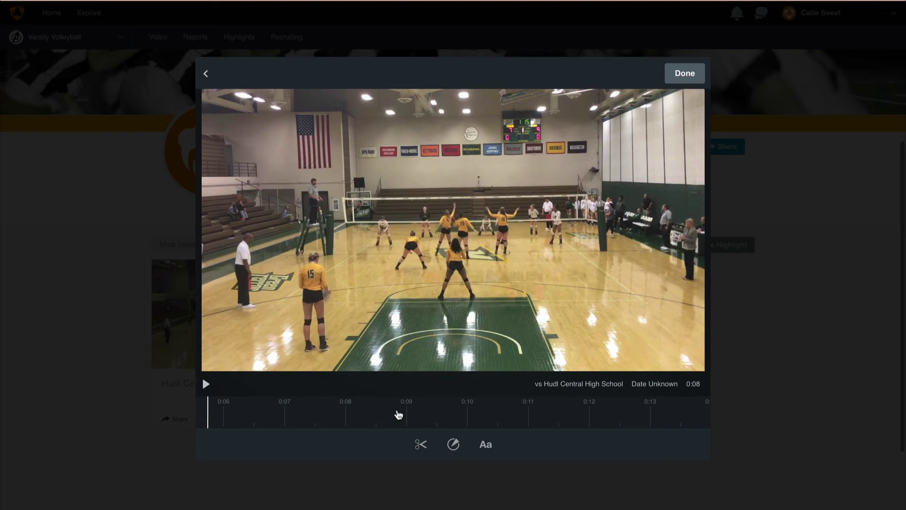
{"action": "left_click", "coordinate": [425, 447]}
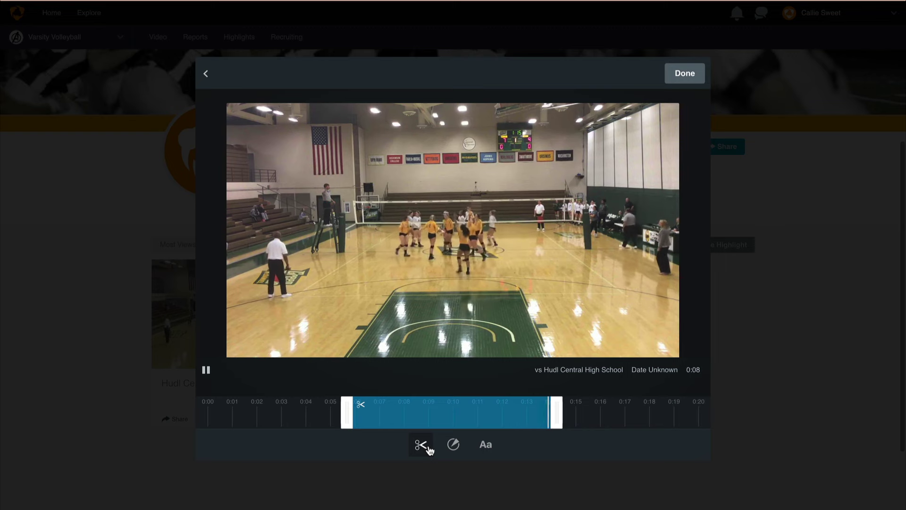
{"action": "left_click", "coordinate": [351, 416]}
{"action": "left_click_drag", "start_coordinate": [351, 416], "coordinate": [378, 413]}
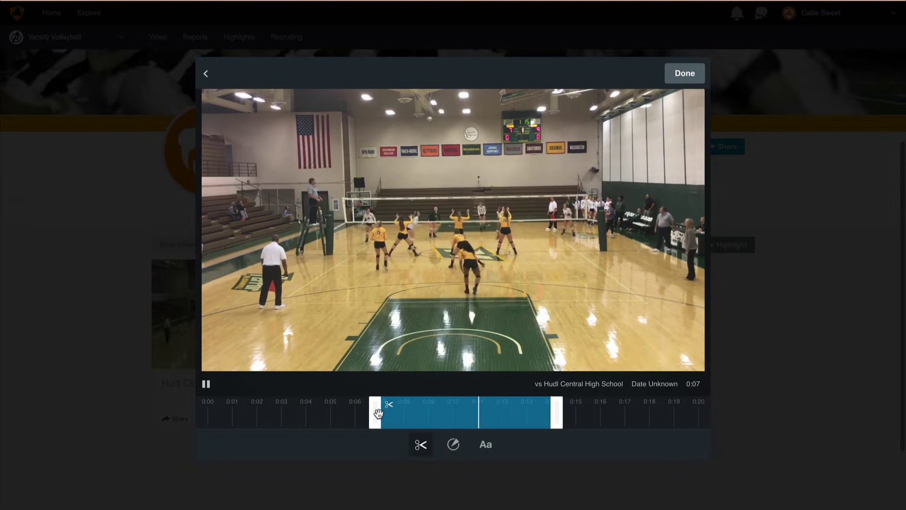
{"action": "left_click", "coordinate": [453, 445]}
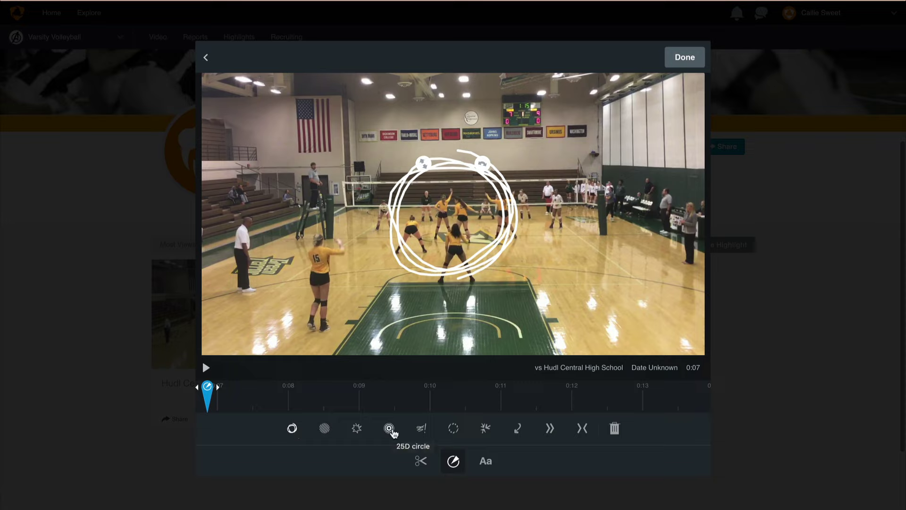
Step: Replace the circle with a 'watch this!' scrawl, shifted right, shrunk and lowered
{"action": "left_click", "coordinate": [390, 428]}
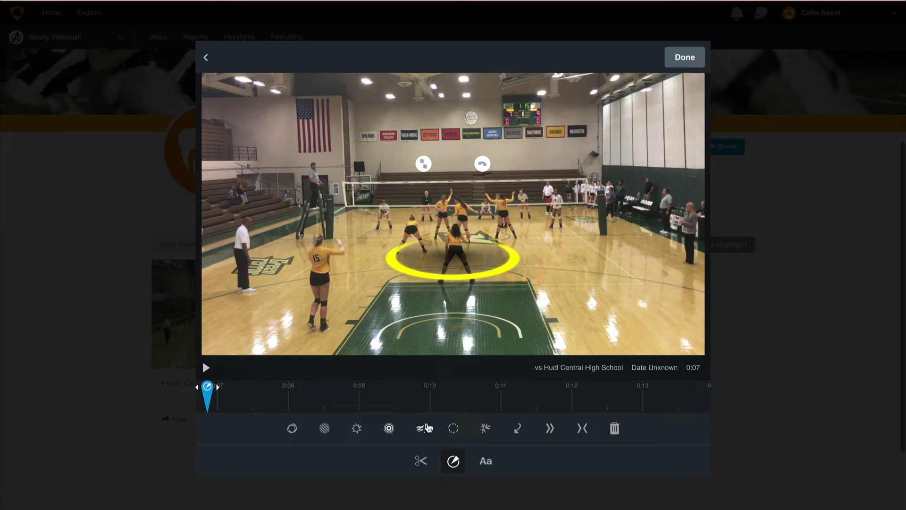
{"action": "left_click", "coordinate": [425, 428]}
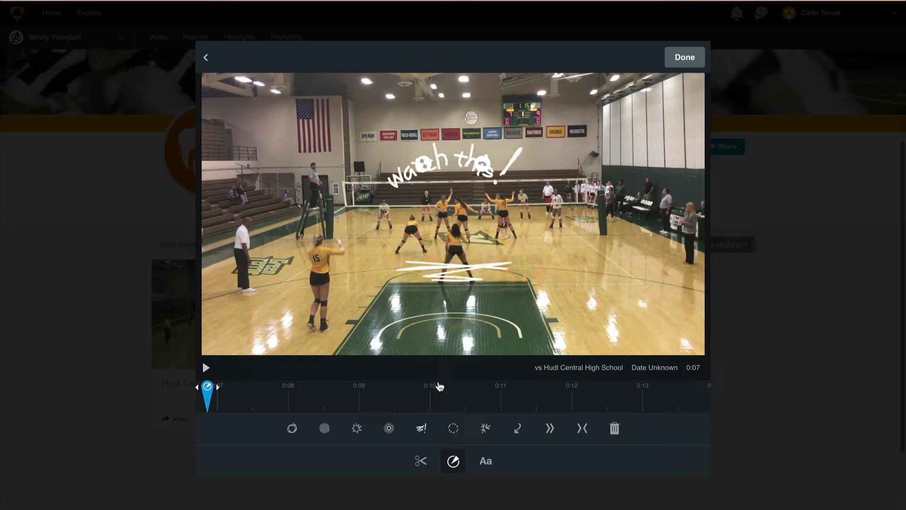
{"action": "left_click_drag", "start_coordinate": [446, 272], "coordinate": [486, 270]}
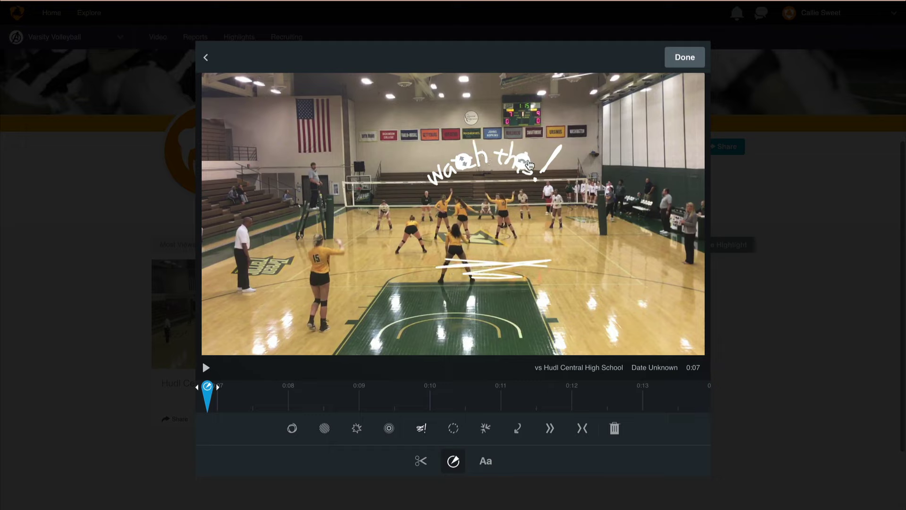
{"action": "left_click_drag", "start_coordinate": [481, 137], "coordinate": [482, 169]}
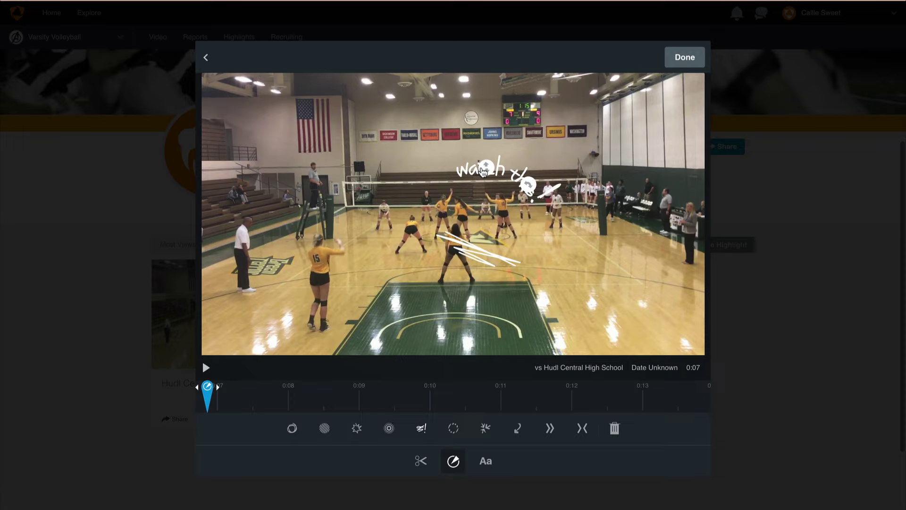
Step: At about 0:08, move the annotation up-left and add a text overlay
{"action": "left_click_drag", "start_coordinate": [206, 389], "coordinate": [409, 389]}
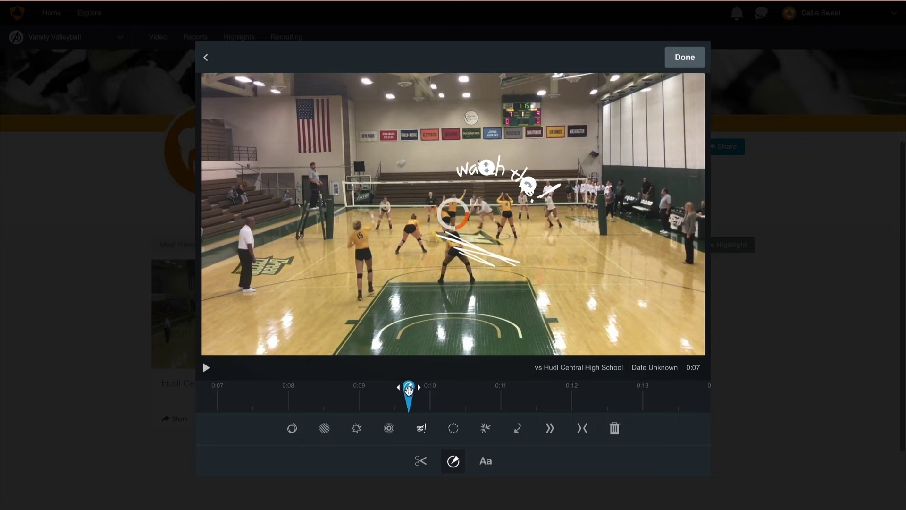
{"action": "left_click_drag", "start_coordinate": [480, 258], "coordinate": [458, 246]}
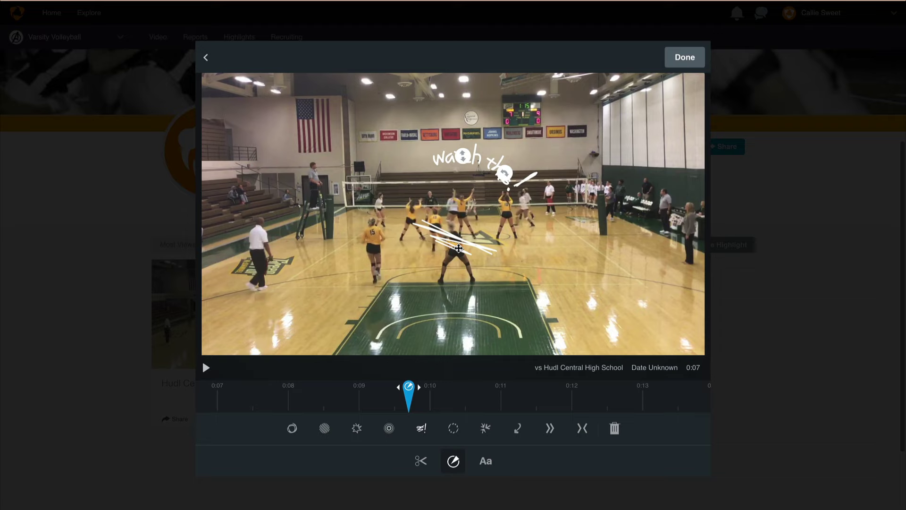
{"action": "left_click", "coordinate": [485, 462]}
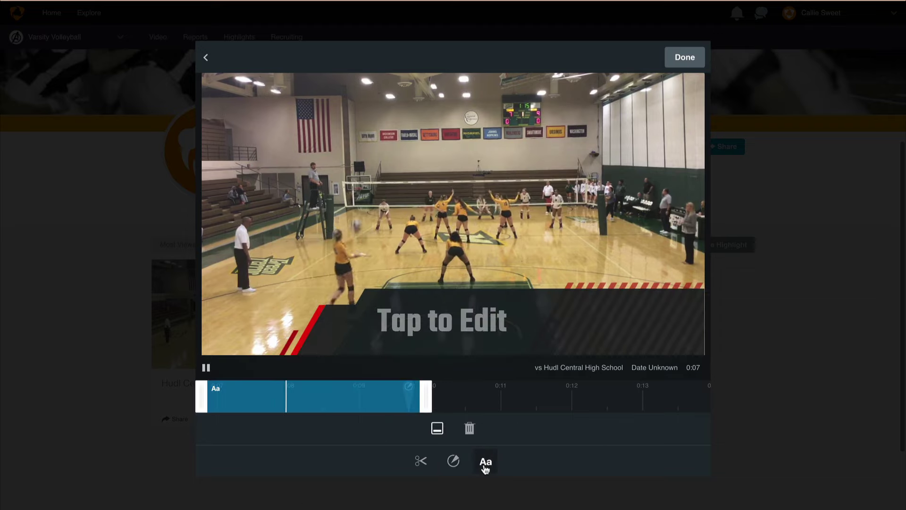
Step: Change the overlay text to 'Game MVP', extend it to about 0:10.7, and finish editing
{"action": "left_click", "coordinate": [503, 326]}
{"action": "type", "text": "Game MVP"}
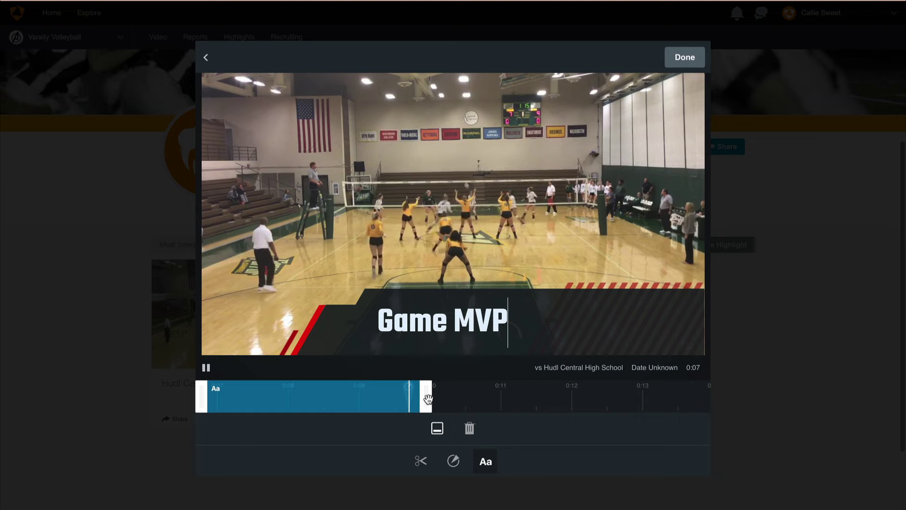
{"action": "left_click", "coordinate": [455, 402]}
{"action": "left_click_drag", "start_coordinate": [454, 403], "coordinate": [482, 401]}
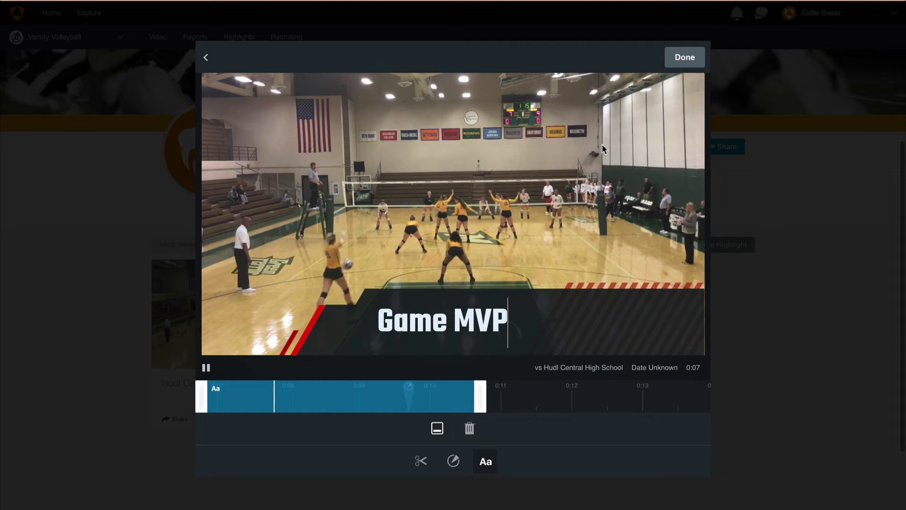
{"action": "left_click", "coordinate": [682, 55]}
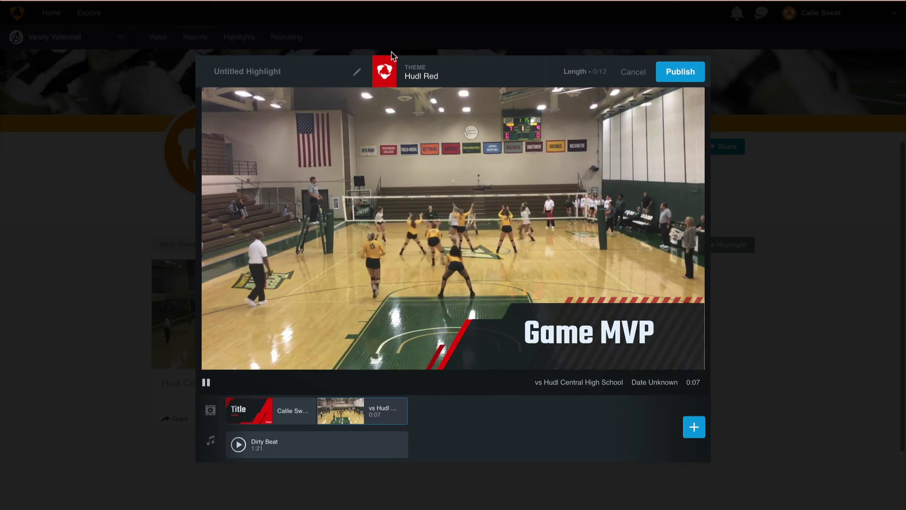
Step: Title the highlight 'Conference Finals', publish it, and show its share options
{"action": "left_click", "coordinate": [299, 76]}
{"action": "type", "text": "C"}
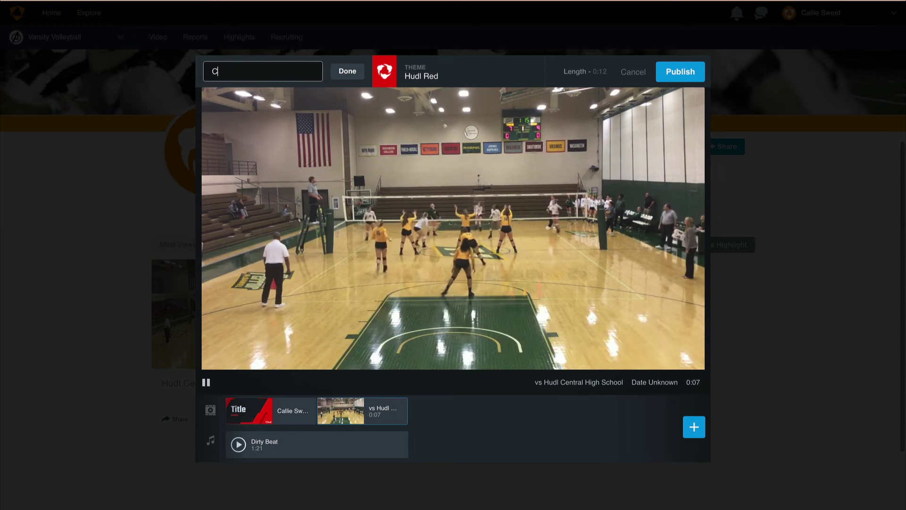
{"action": "type", "text": "onference "}
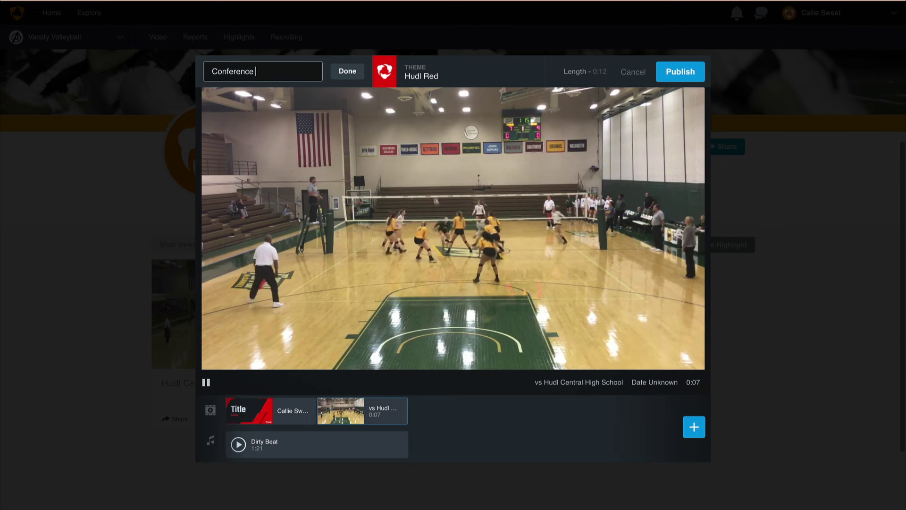
{"action": "type", "text": "Finals"}
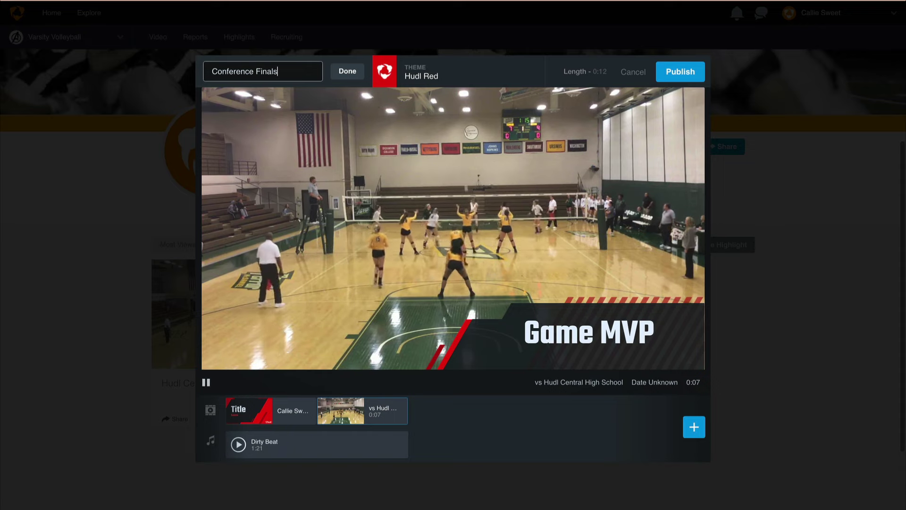
{"action": "left_click", "coordinate": [680, 71]}
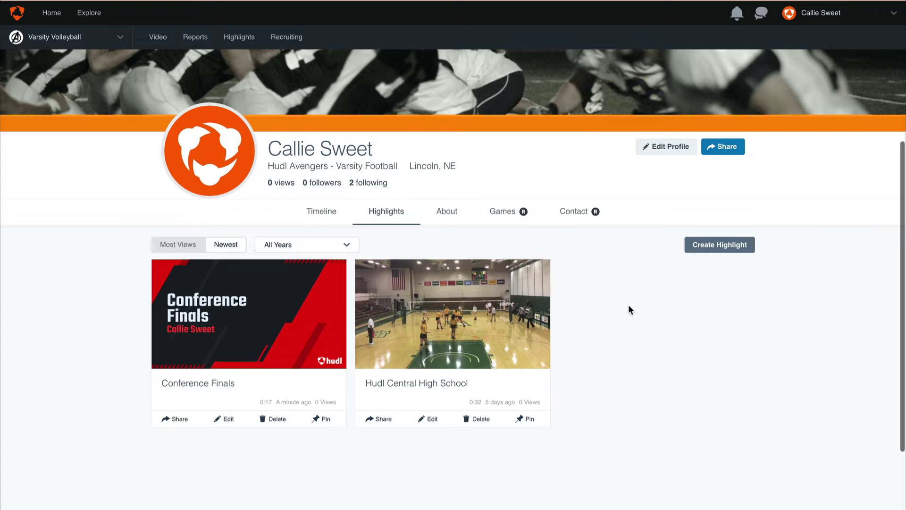
{"action": "left_click", "coordinate": [186, 419]}
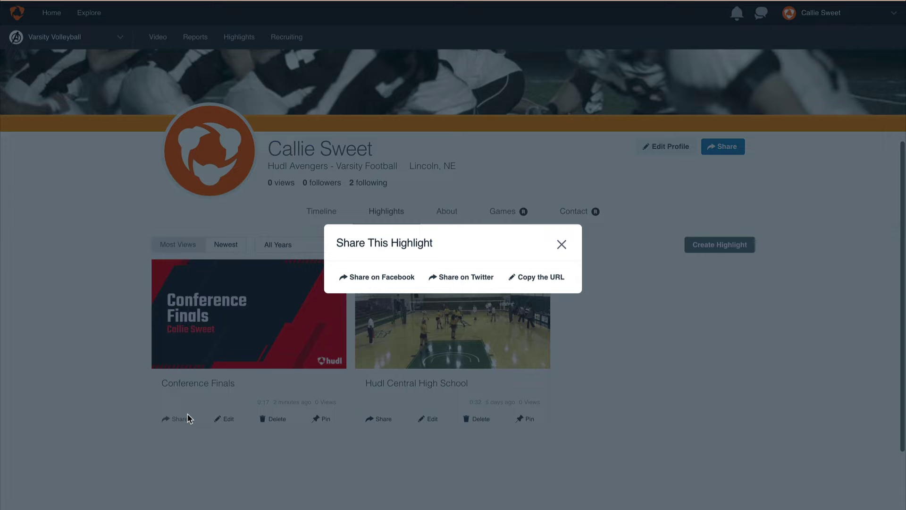